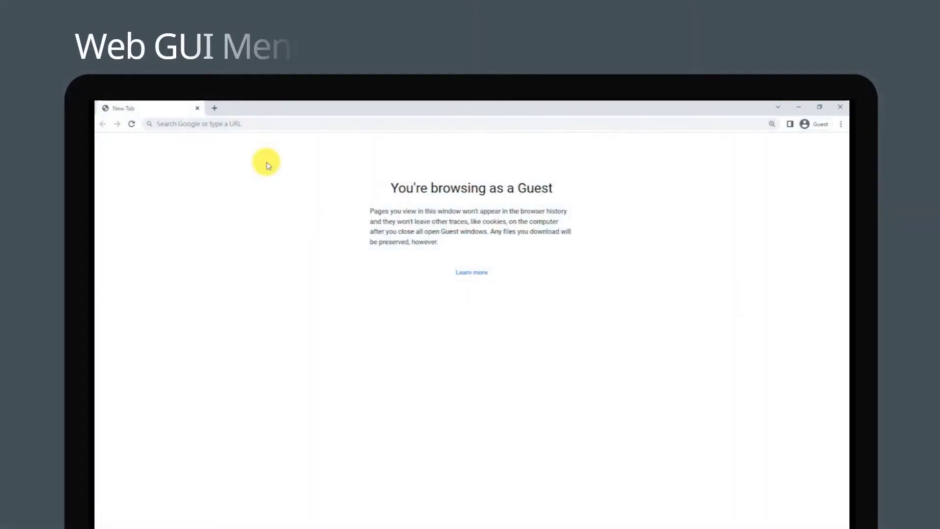
left_click(257, 124)
type("19")
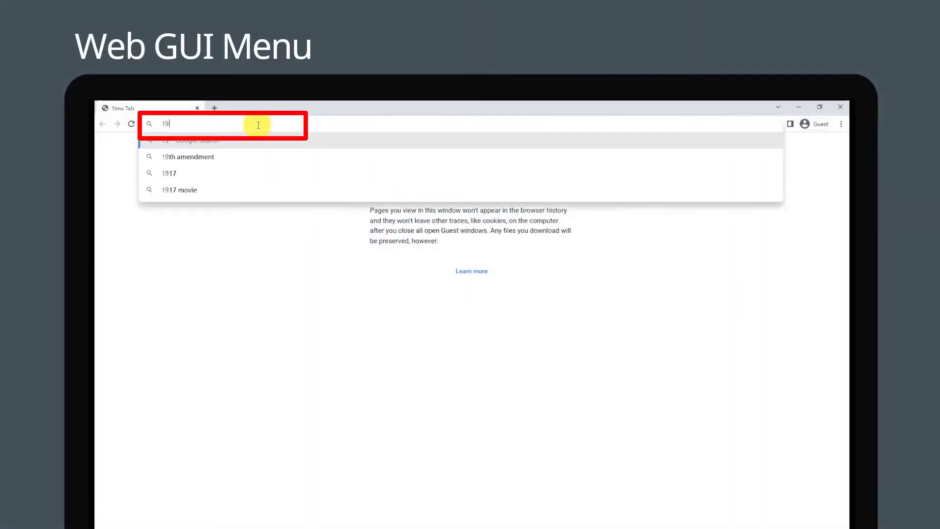
type("2.168.4.49")
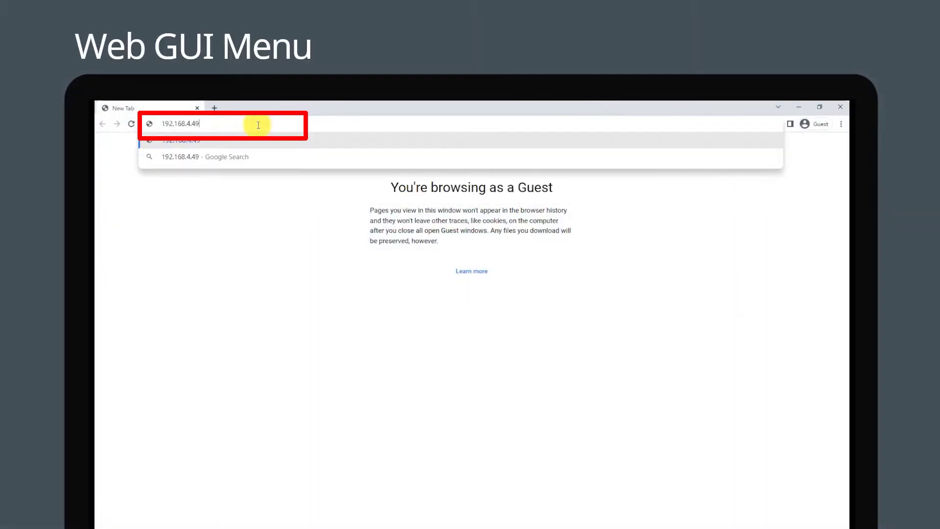
key("Return")
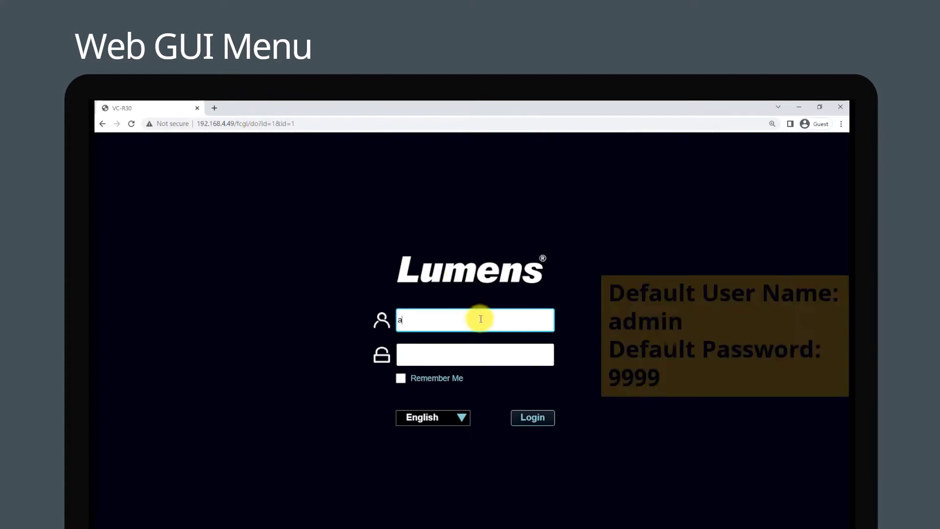
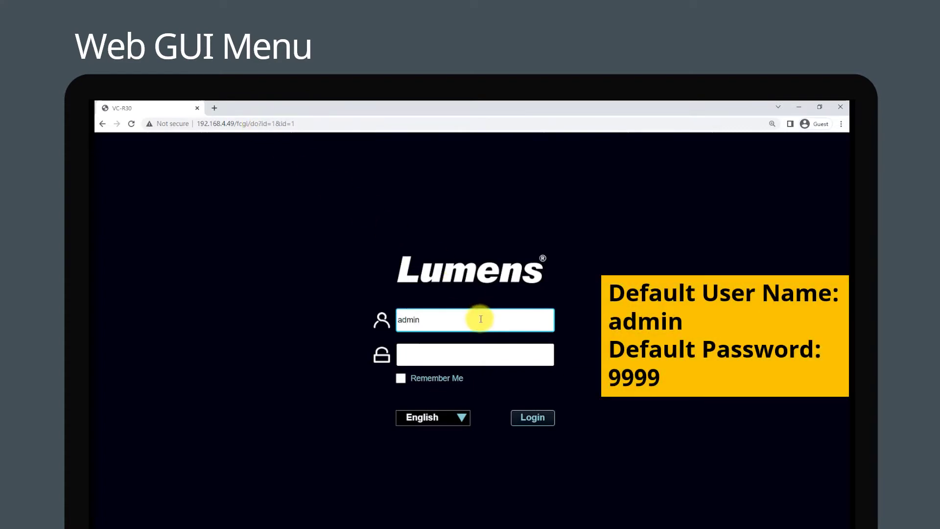
left_click(485, 351)
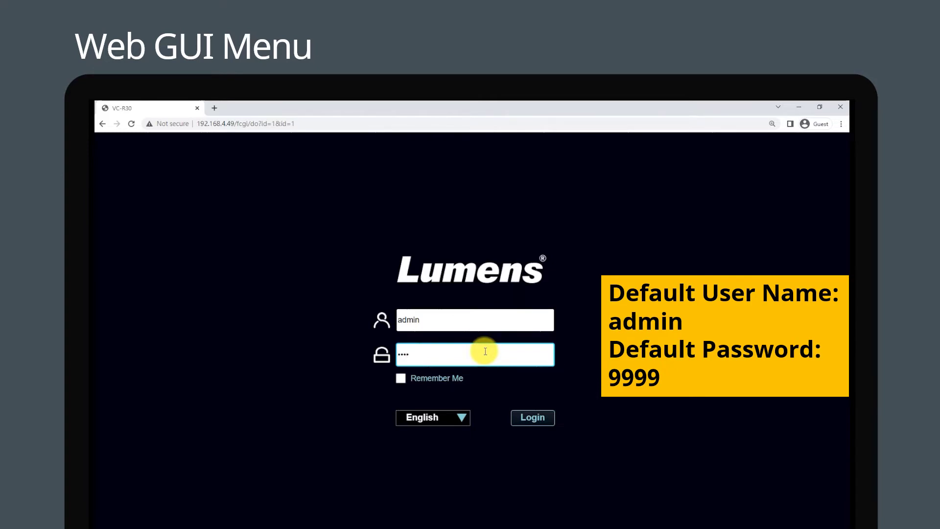
left_click(536, 421)
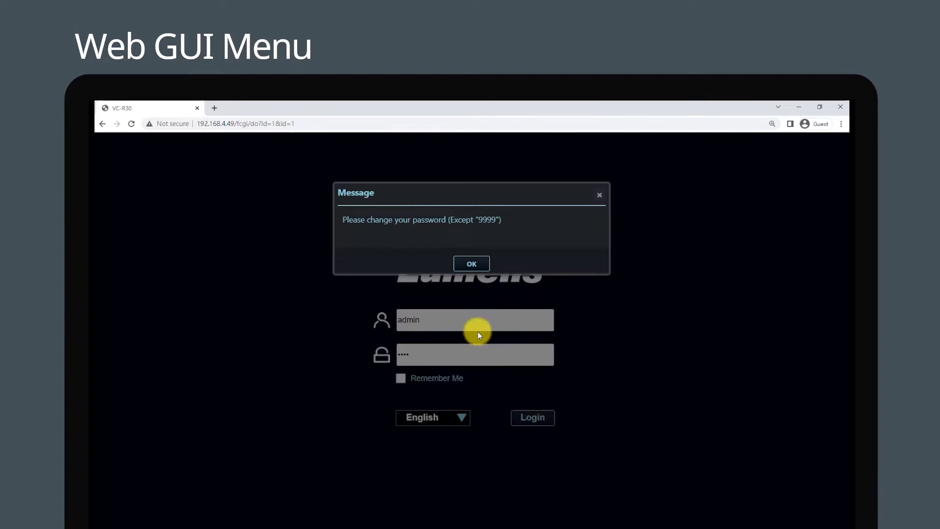
- Dismiss the password-change reminder and continue to the web interface
left_click(471, 264)
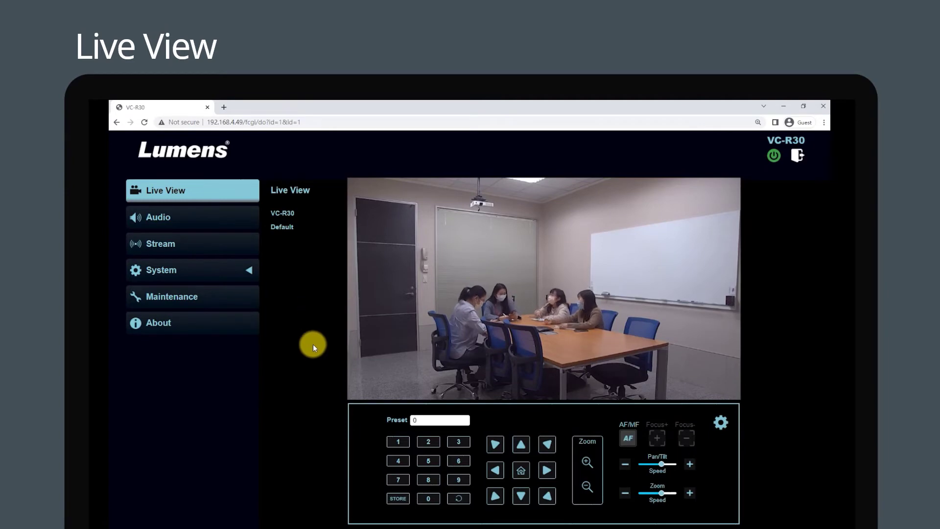
- Recall camera preset 1, then preset 2 to frame the two women
left_click(398, 442)
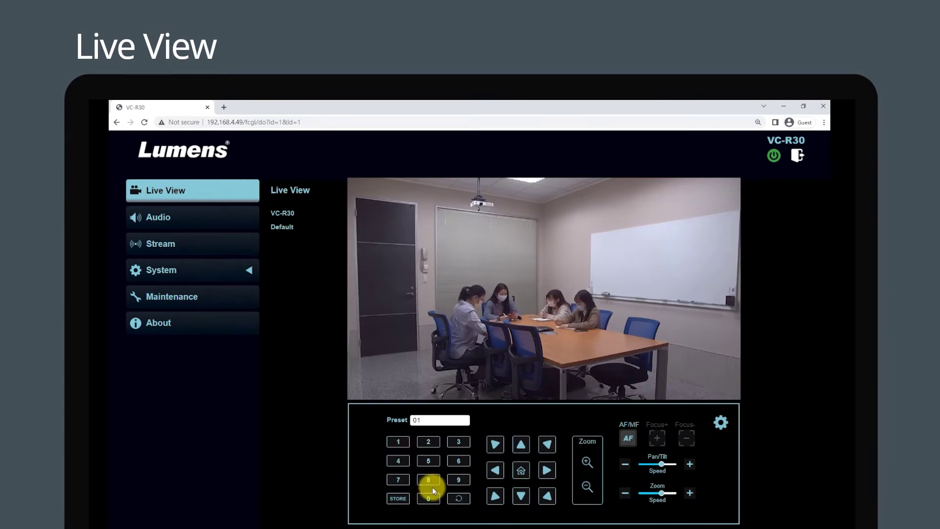
left_click(458, 498)
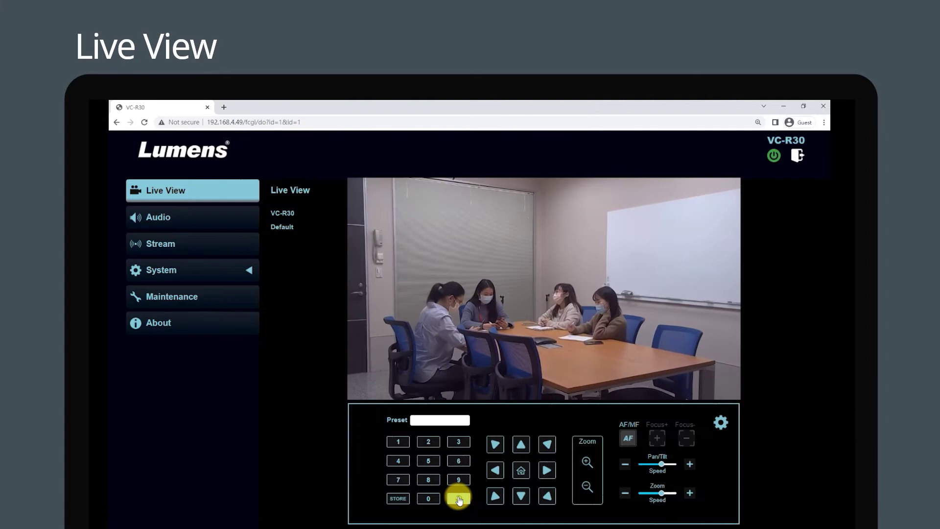
left_click(429, 442)
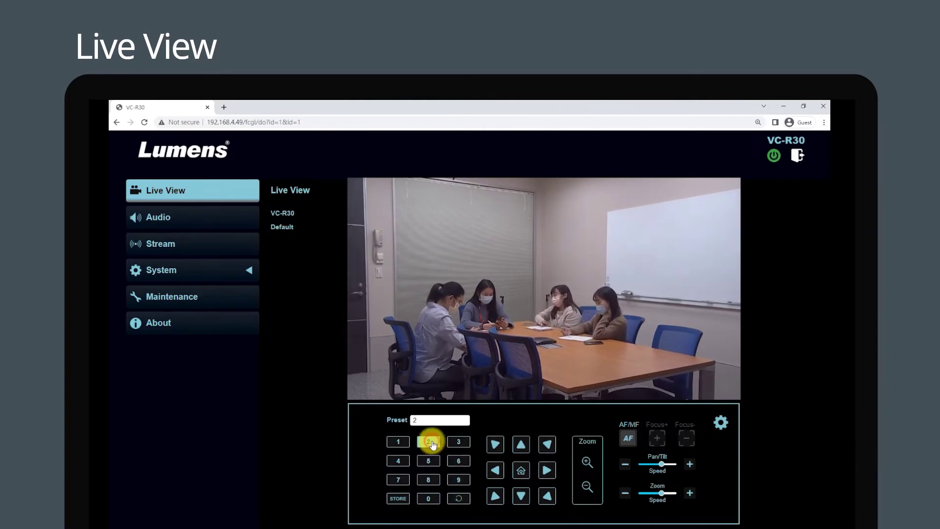
left_click(458, 498)
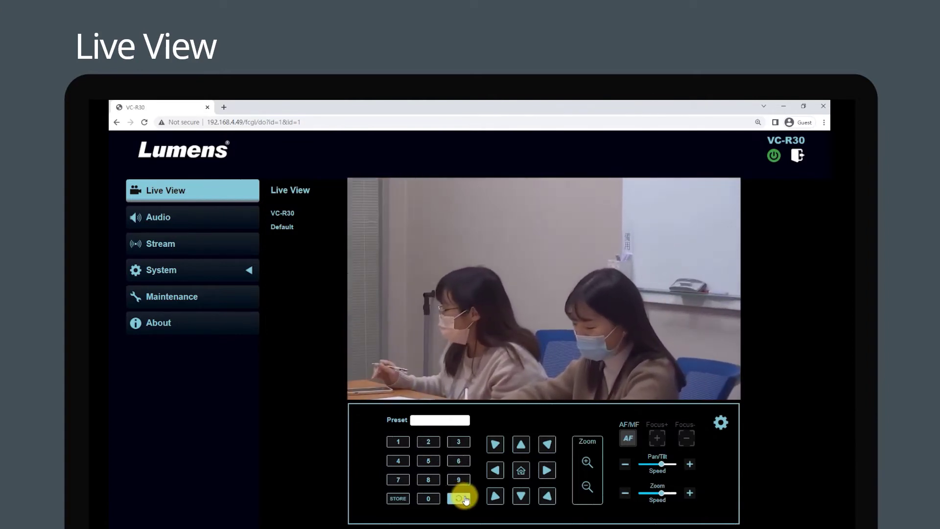
- Pan the camera left and right, then zoom out to show the table
left_click(496, 470)
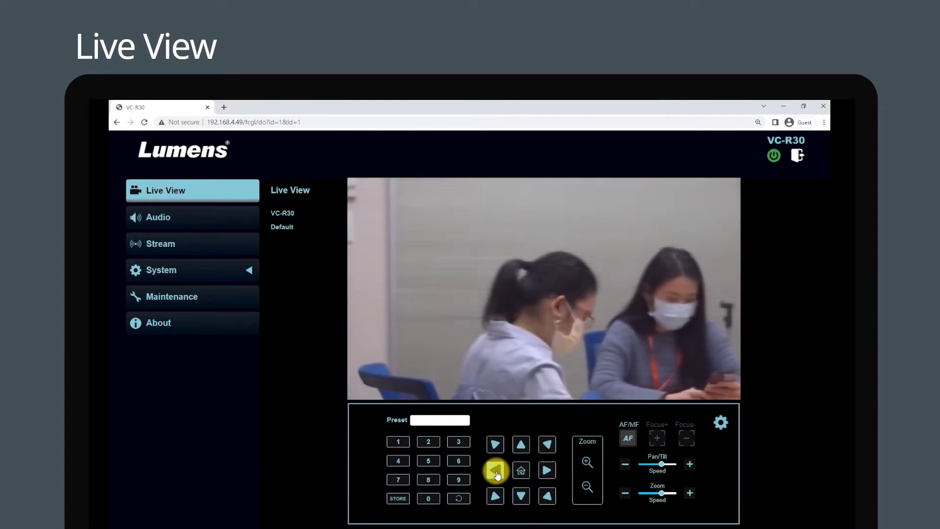
left_click(546, 473)
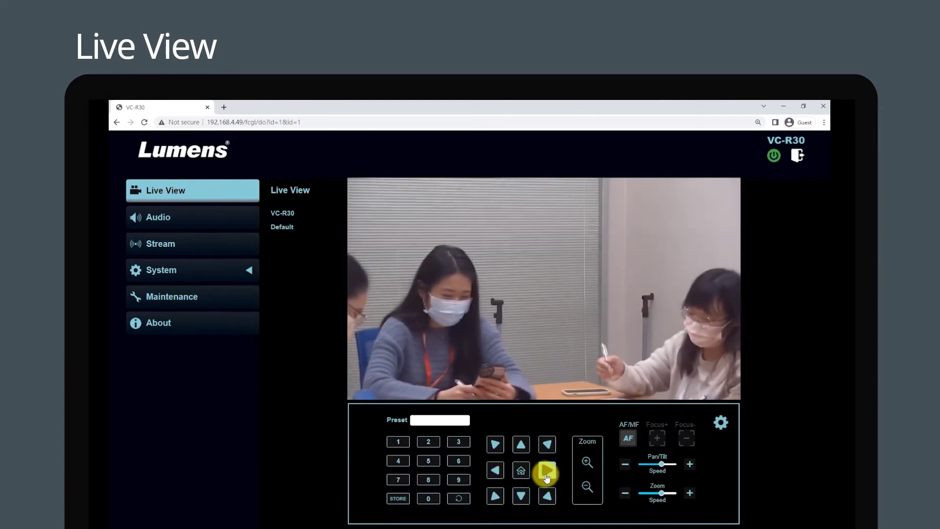
left_click(586, 487)
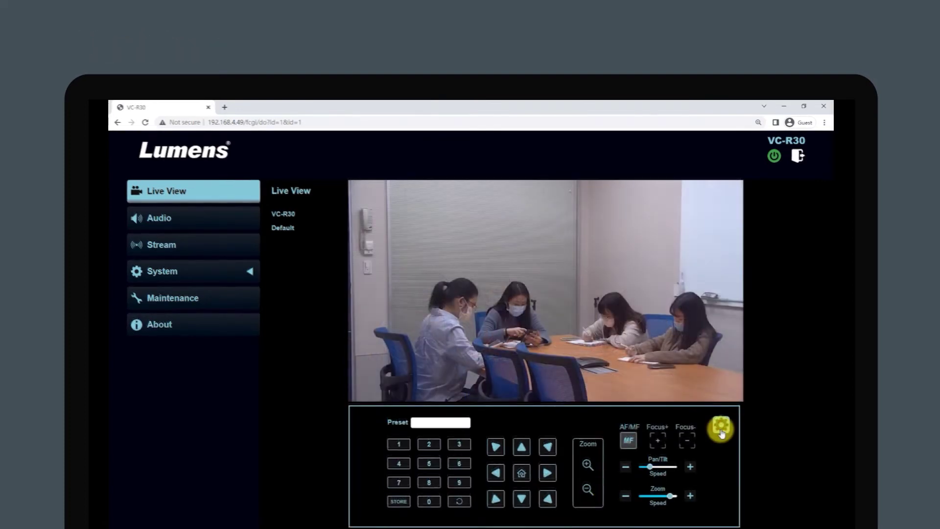
- In image settings, keep exposure on Full Auto and white balance on Auto
left_click(720, 423)
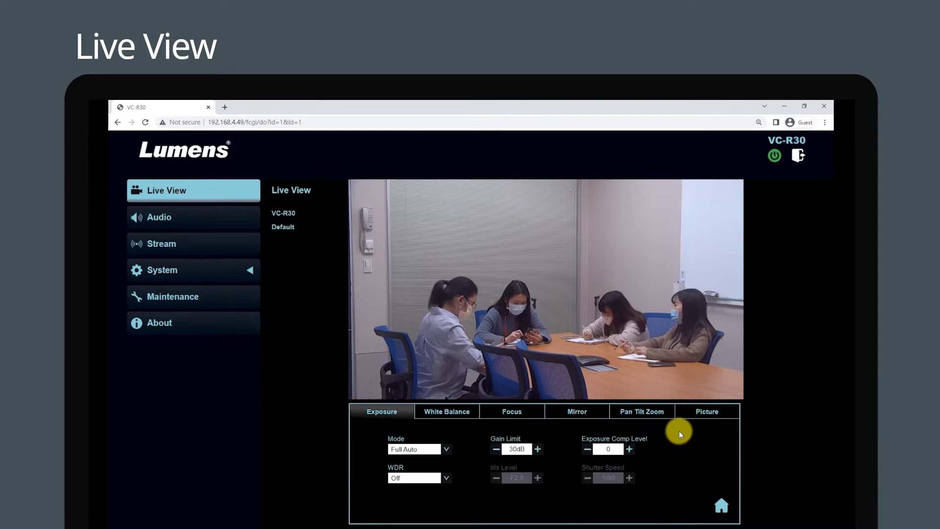
left_click(441, 450)
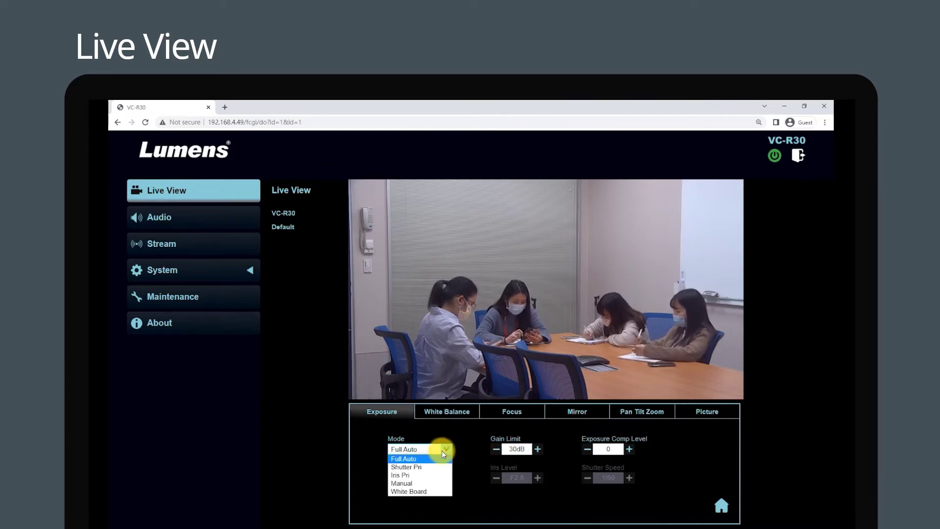
left_click(442, 459)
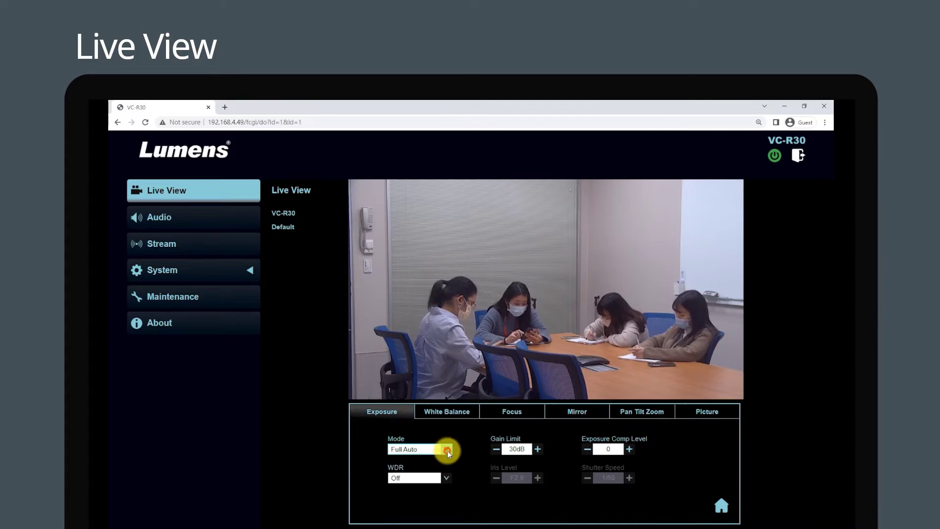
left_click(459, 413)
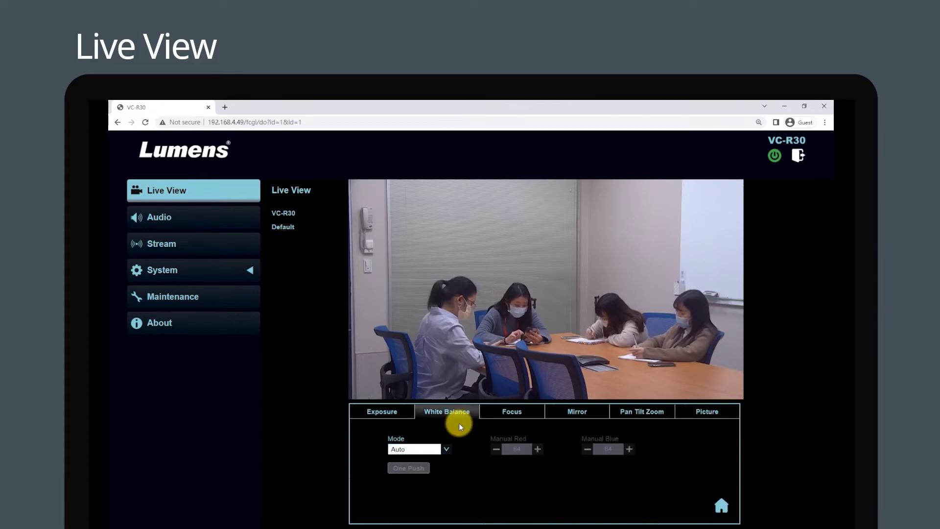
left_click(447, 449)
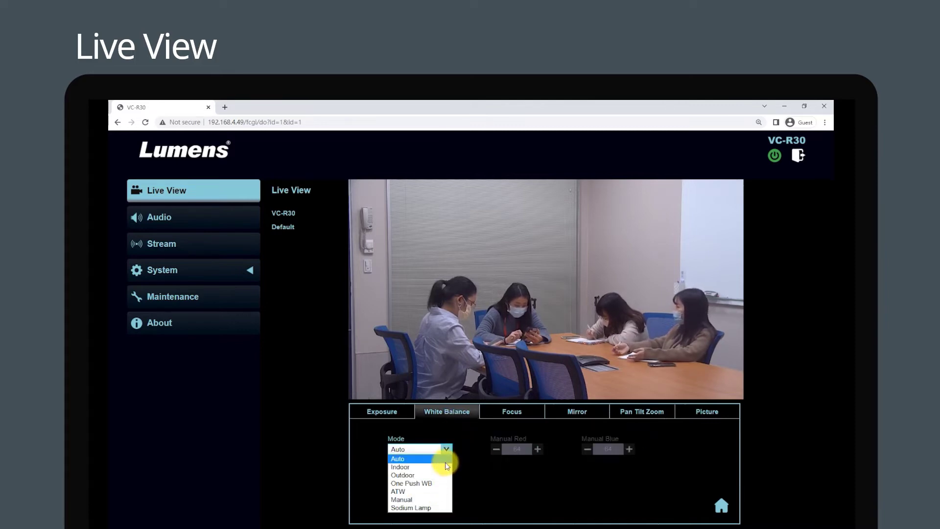
left_click(447, 450)
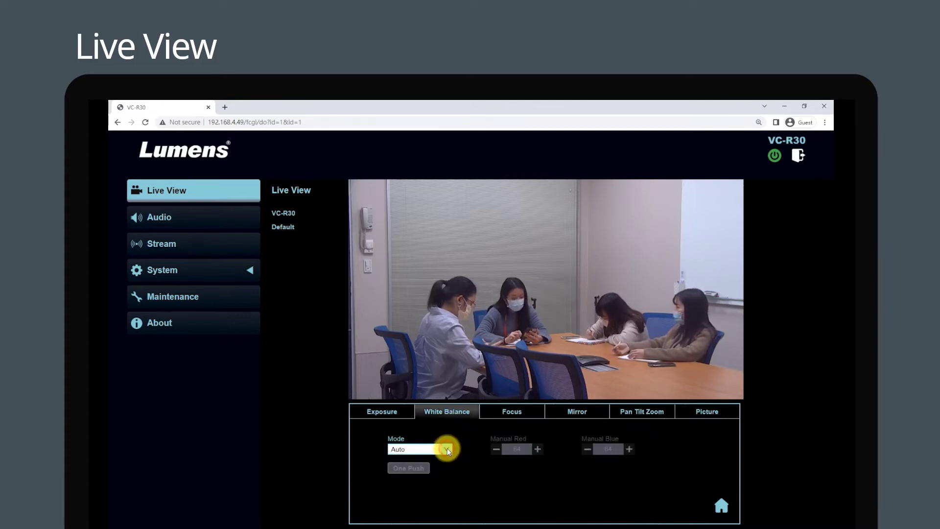
- Check Focus settings, then try mirroring and flipping the picture, leaving it upright
left_click(505, 416)
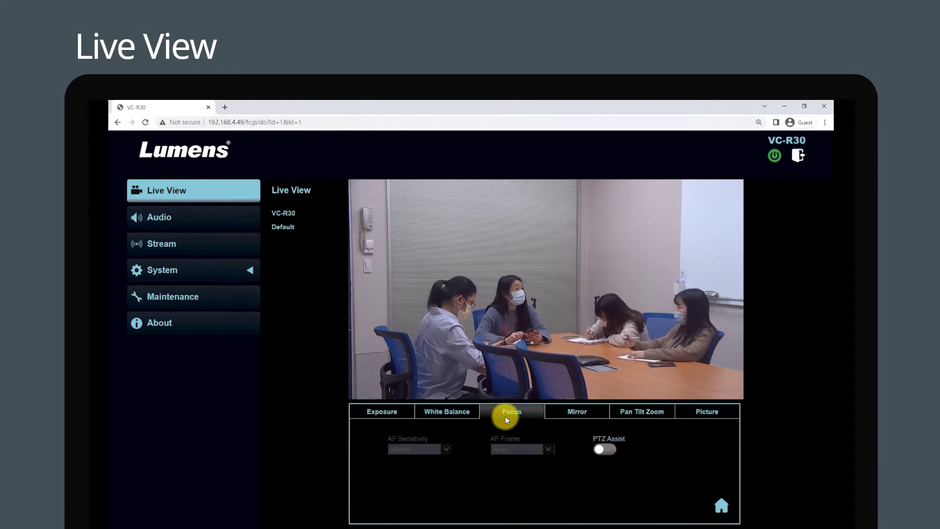
left_click(556, 417)
left_click(401, 448)
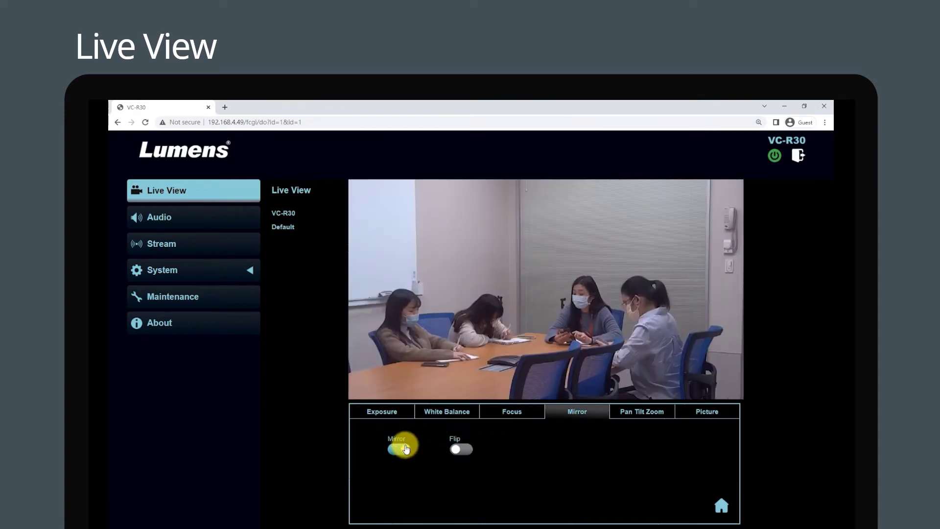
left_click(461, 449)
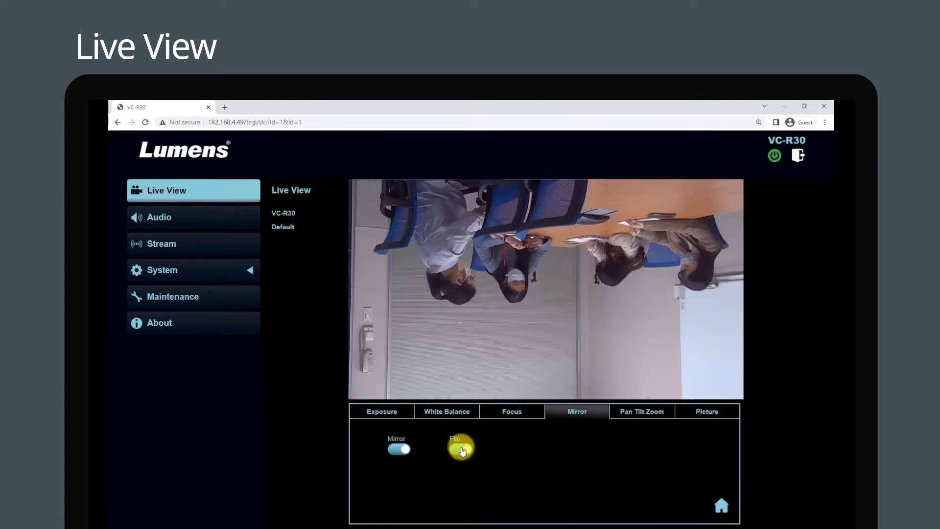
left_click(461, 449)
- Turn Mirror off, enable the Pan/Tilt Limit, and view the Picture settings
left_click(400, 450)
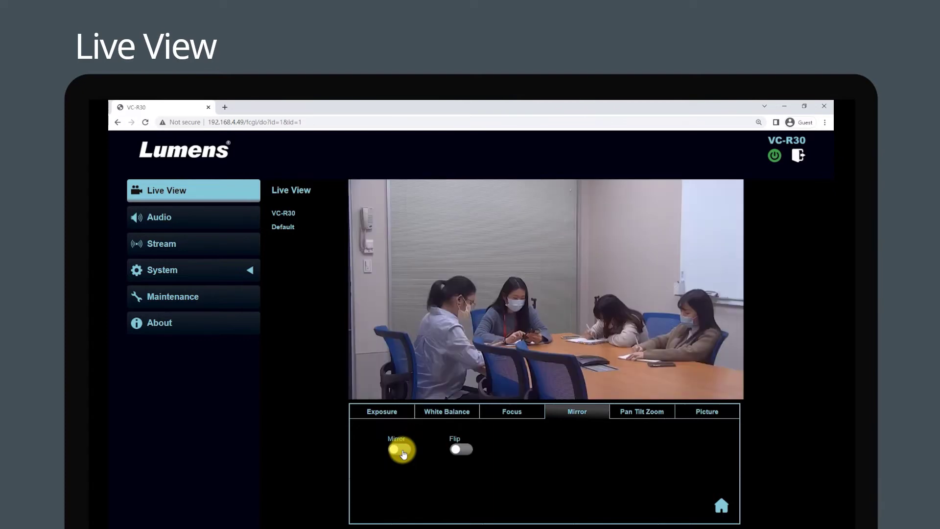
left_click(635, 415)
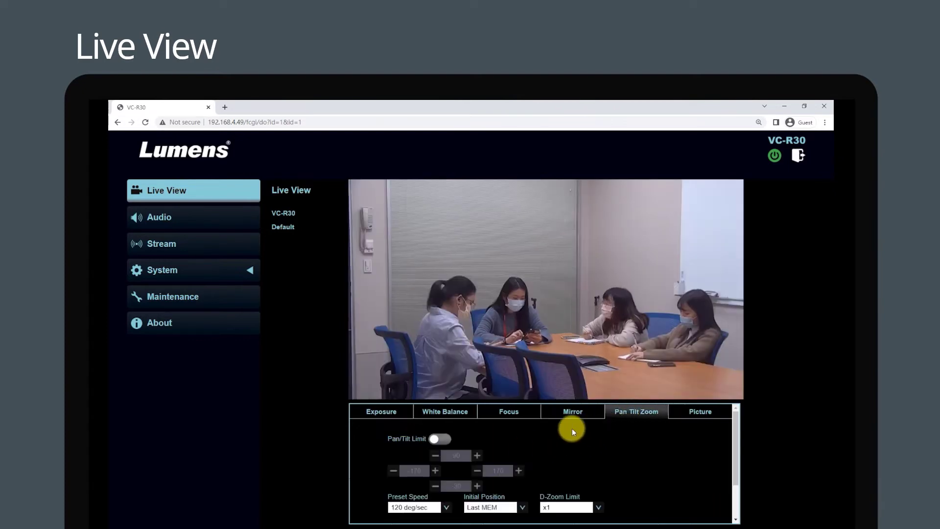
left_click(443, 439)
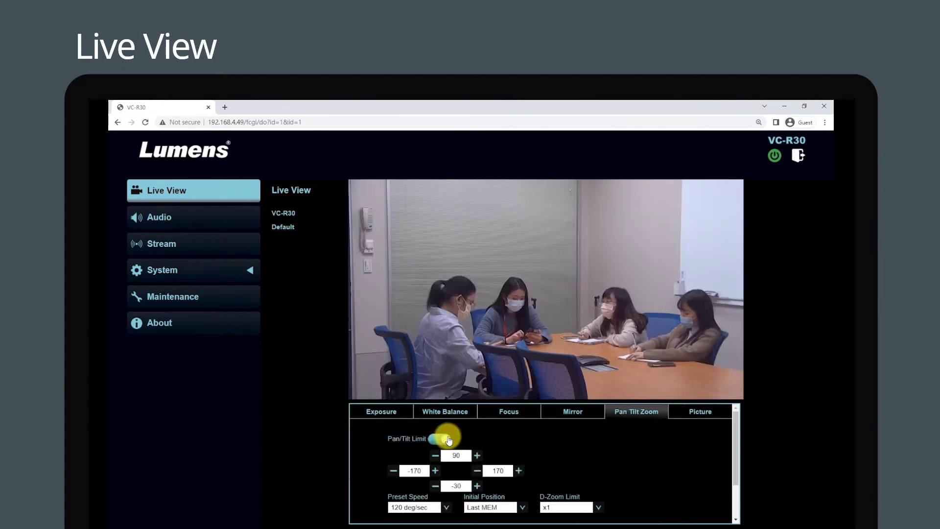
scroll(573, 460, "down", 2)
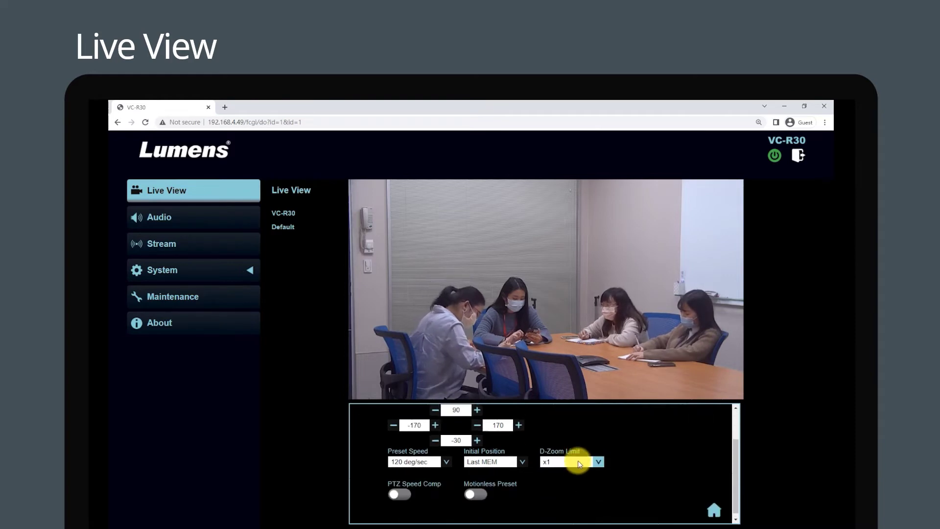
scroll(578, 461, "up", 2)
left_click(699, 413)
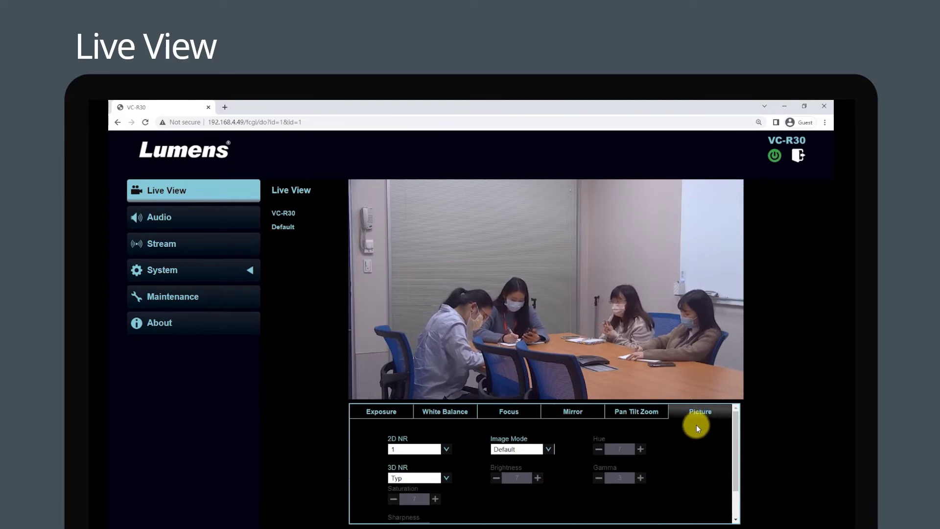
scroll(696, 427, "down", 1)
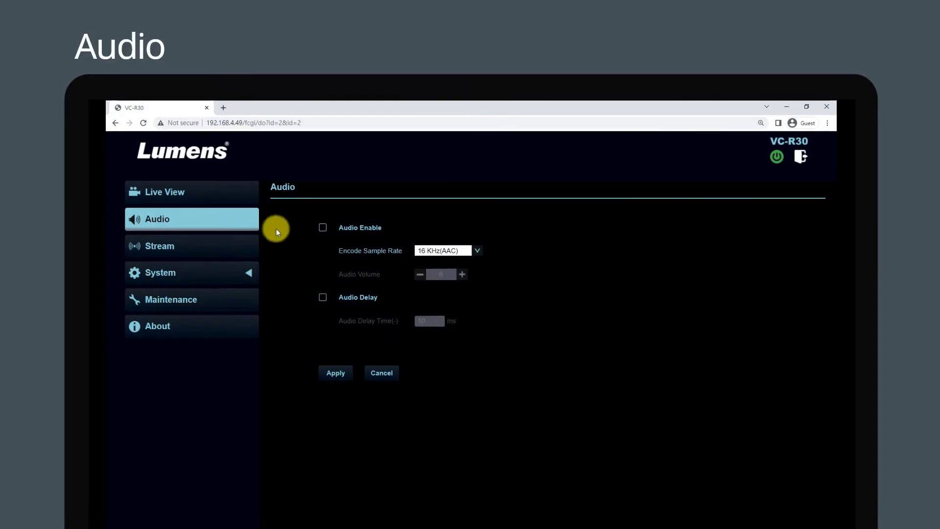
- Enable Audio at volume 6 and Audio Delay at 10 ms
left_click(323, 228)
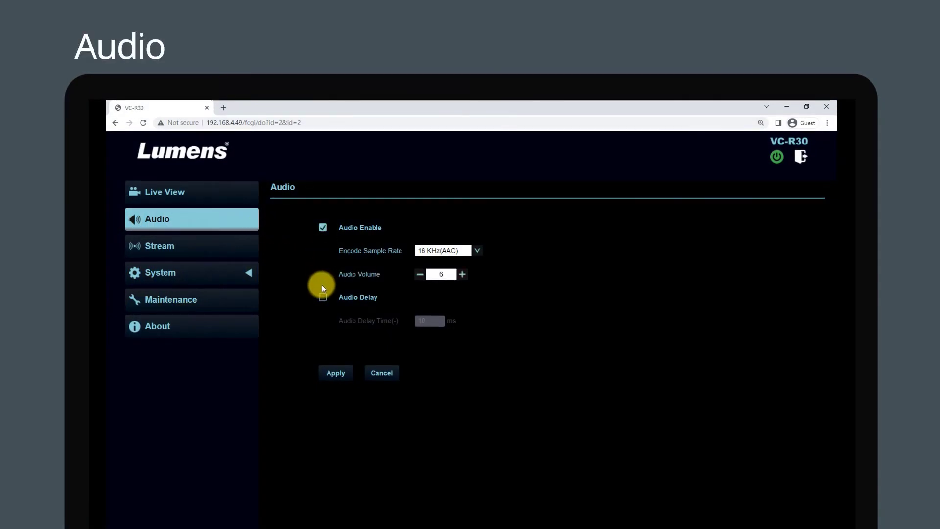
left_click(322, 296)
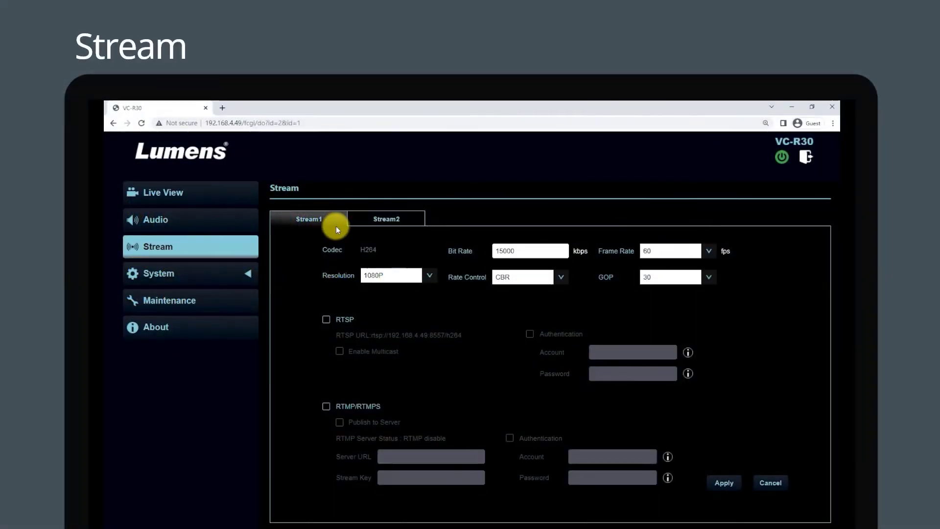
- Apply Stream1 at 1080P, 60 fps with RTSP on and RTMP/RTMPS off
left_click(429, 276)
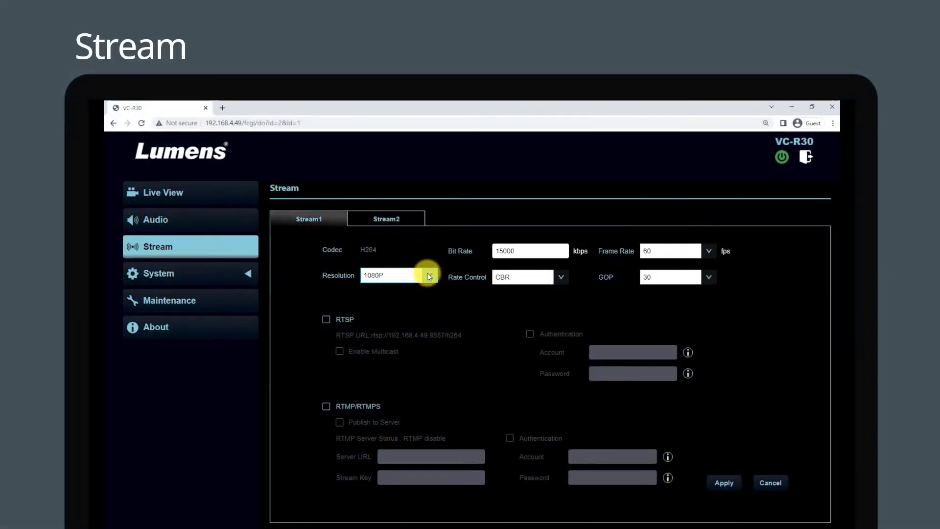
left_click(708, 252)
left_click(327, 319)
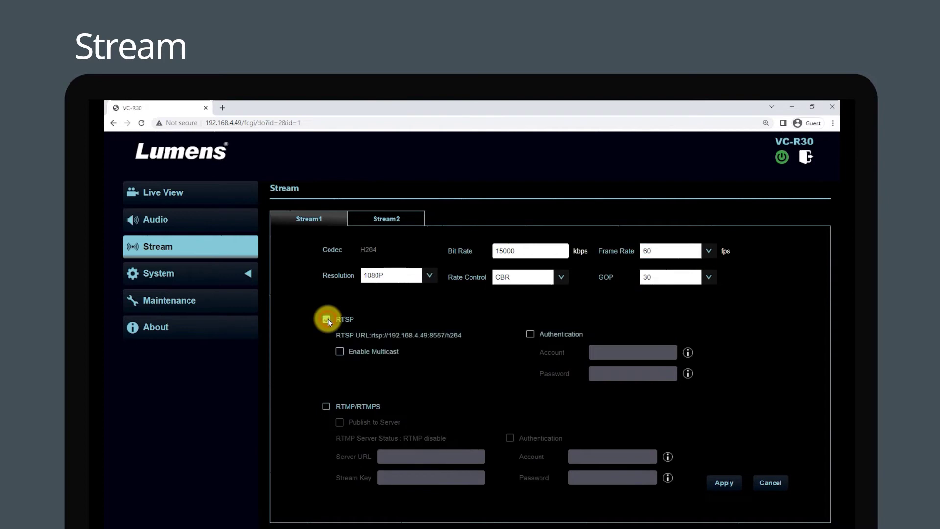
left_click(326, 406)
left_click(327, 406)
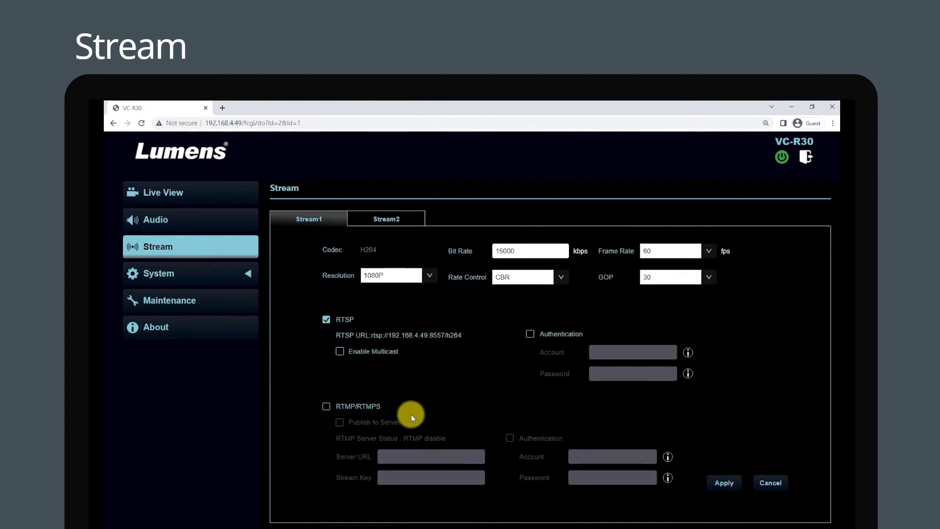
left_click(716, 483)
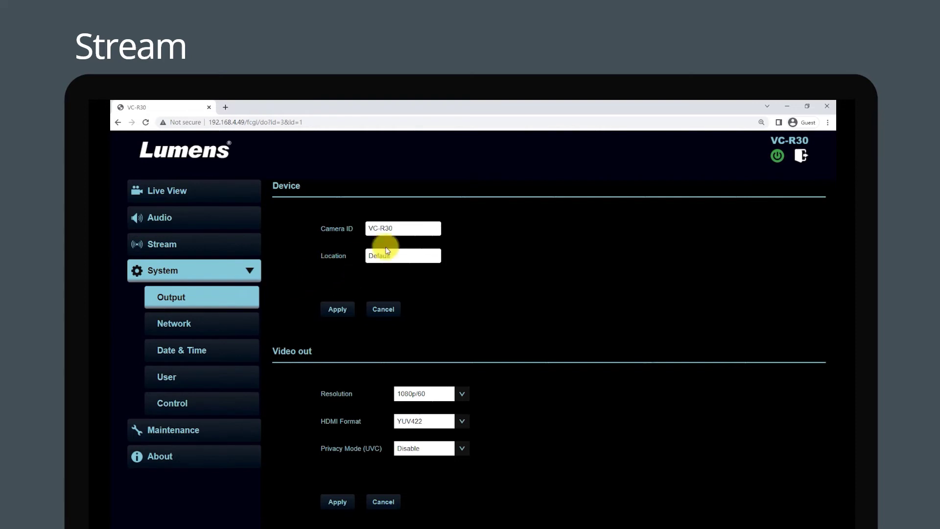
- Apply video output at 1080p/60, YUV422, privacy disabled, after reviewing Camera ID and Location
left_click(408, 230)
left_click(399, 256)
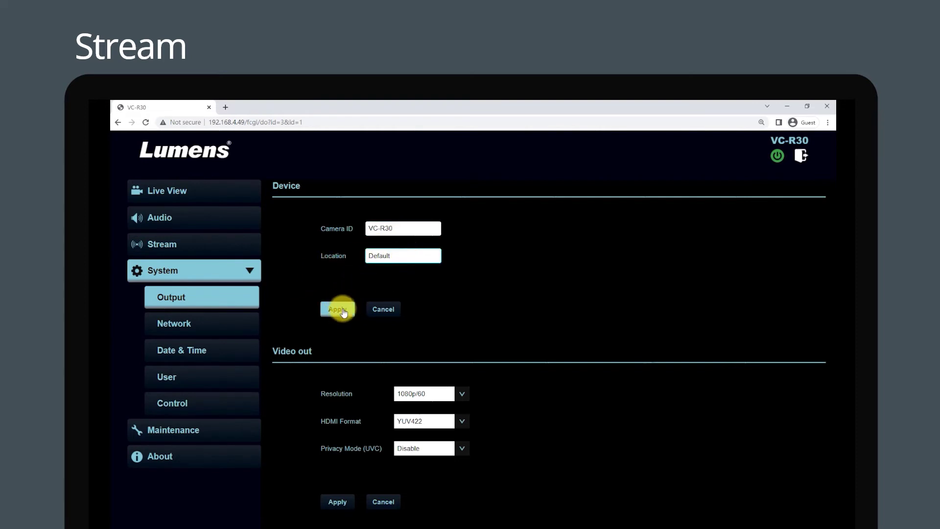
left_click(463, 395)
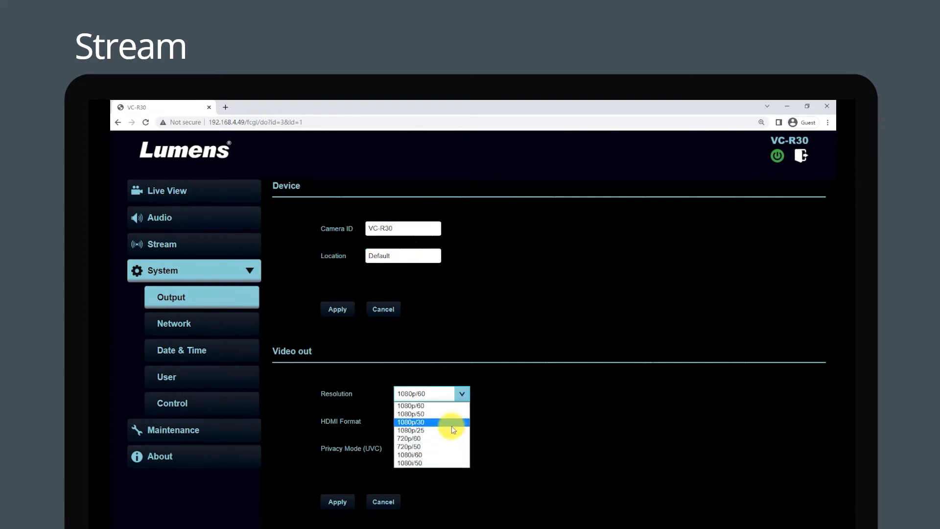
left_click(460, 393)
left_click(467, 420)
left_click(463, 445)
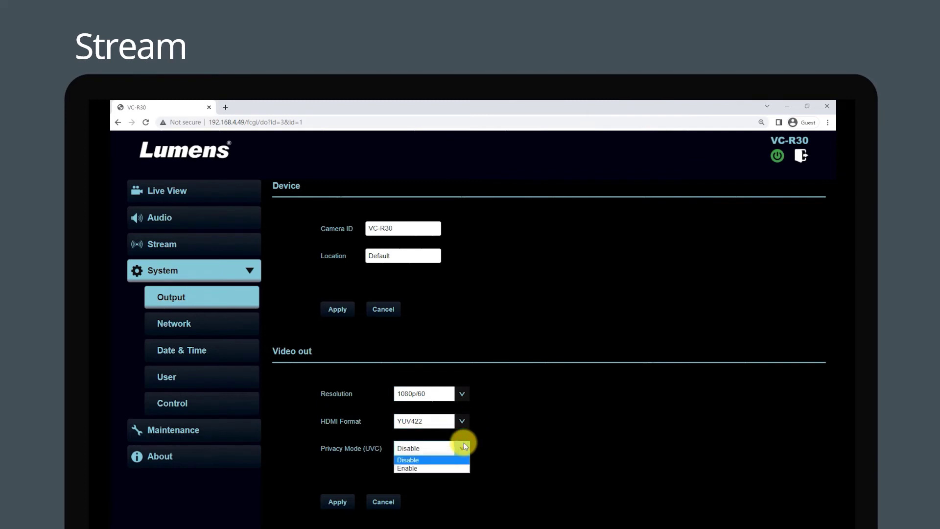
left_click(344, 503)
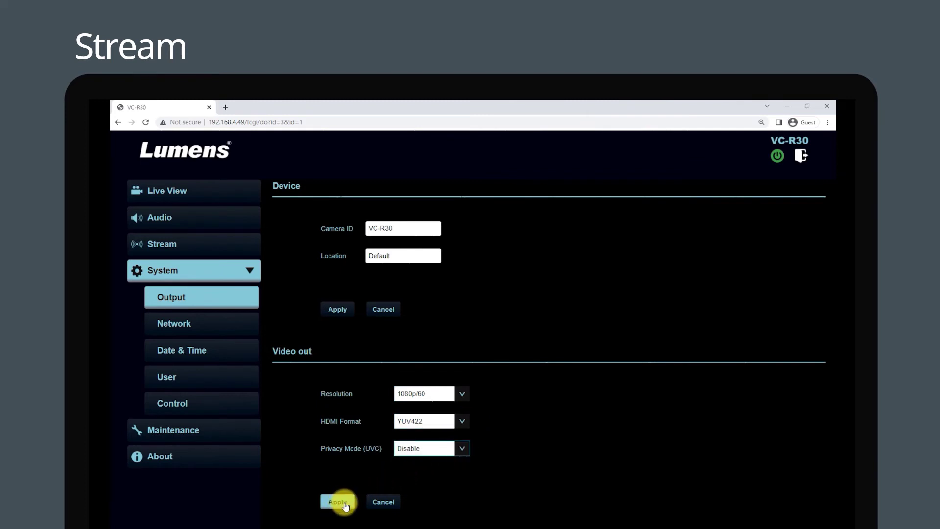
- Toggle DHCP off and back on in Network settings and apply
left_click(230, 326)
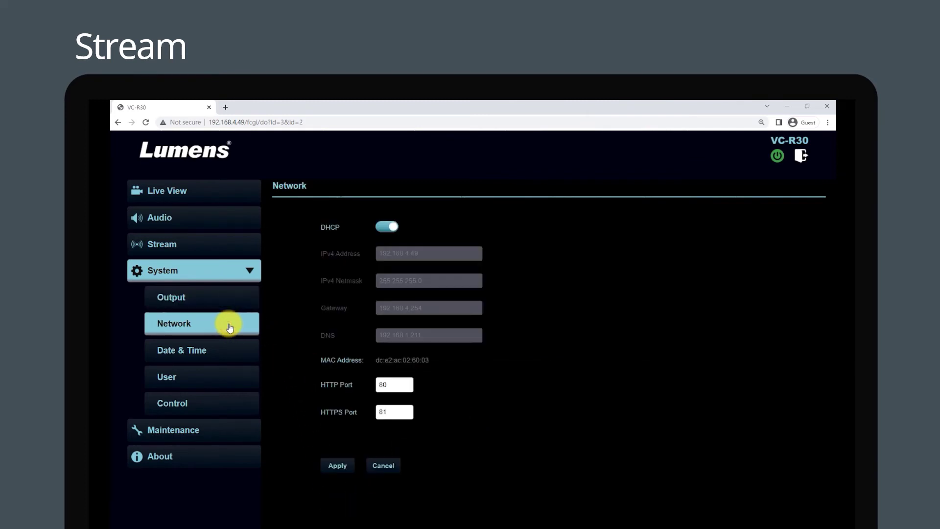
left_click(391, 229)
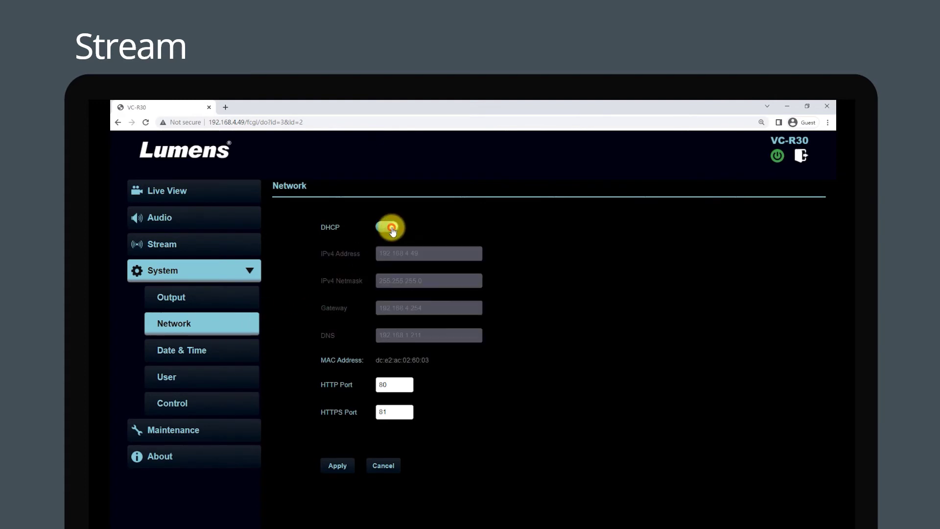
left_click(336, 469)
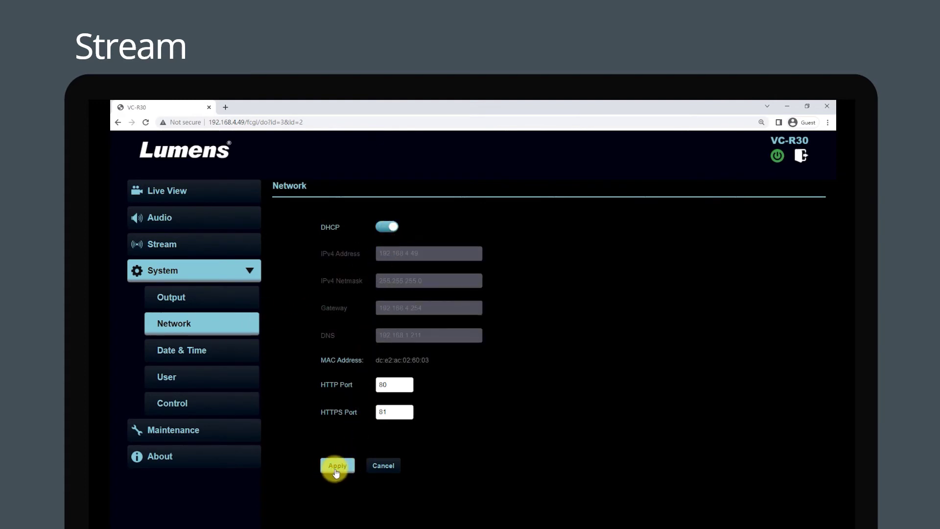
- Review Date & Time options and User accounts, then view the VISCA Control page
left_click(247, 356)
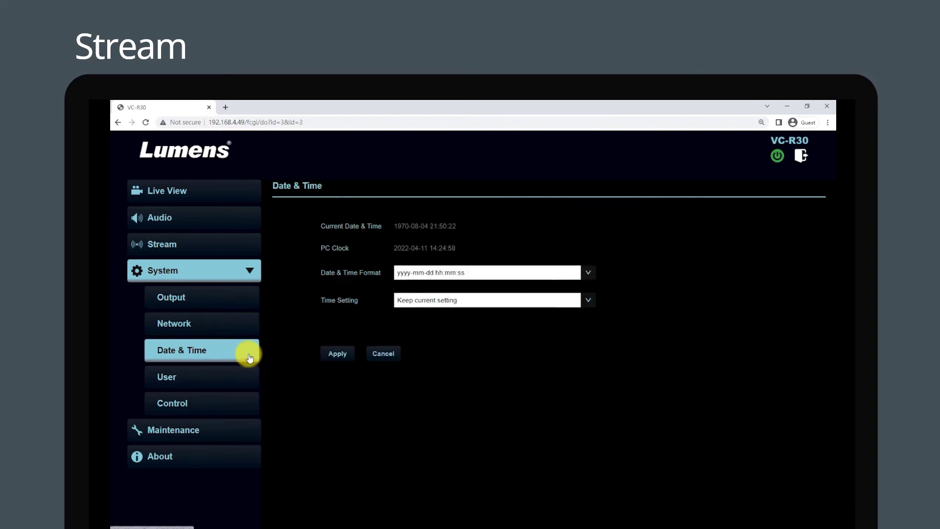
left_click(462, 274)
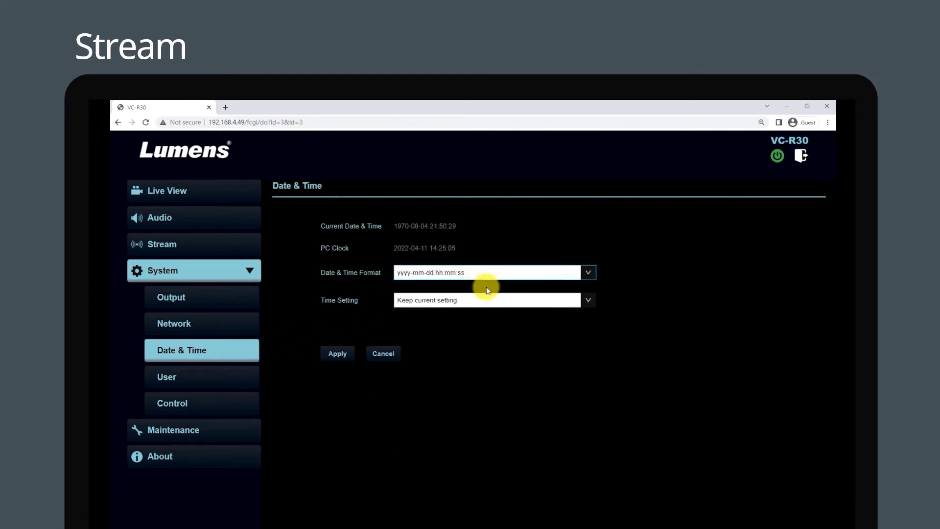
left_click(488, 298)
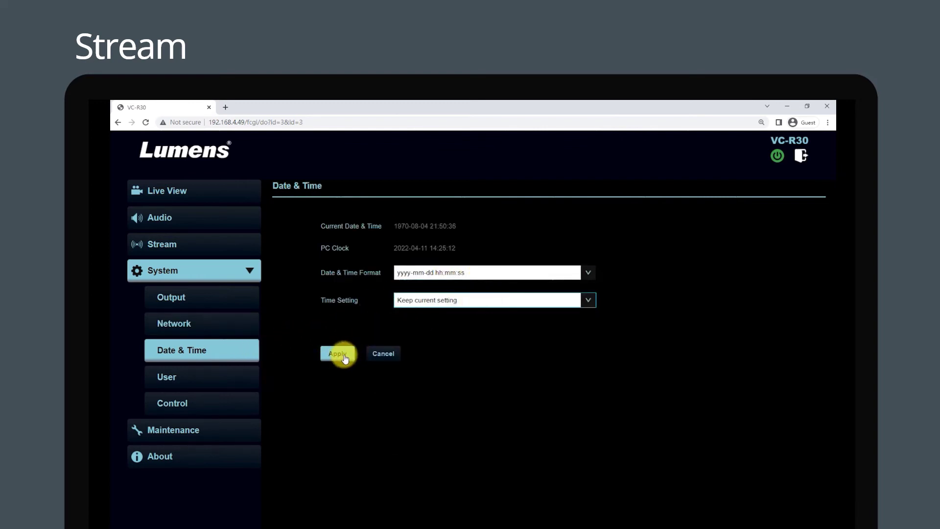
left_click(252, 379)
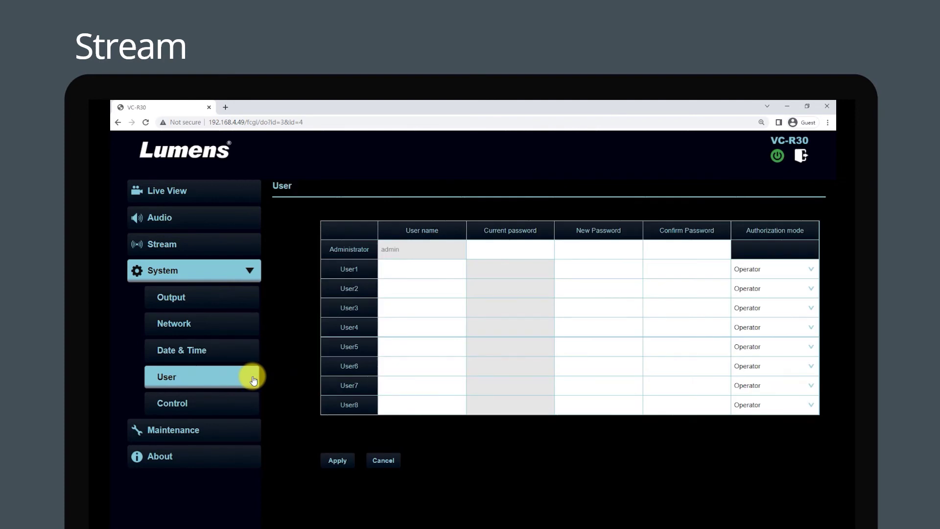
left_click(246, 403)
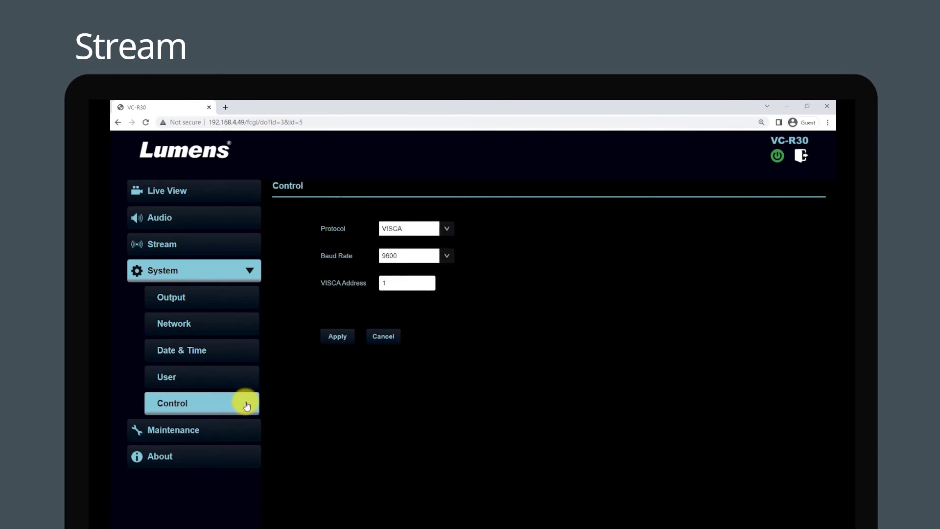